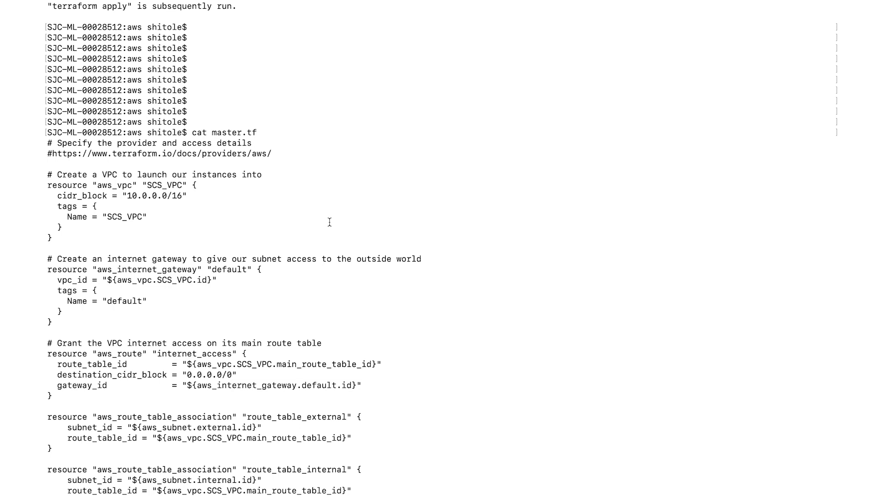
pyautogui.scroll(-4, 330, 222)
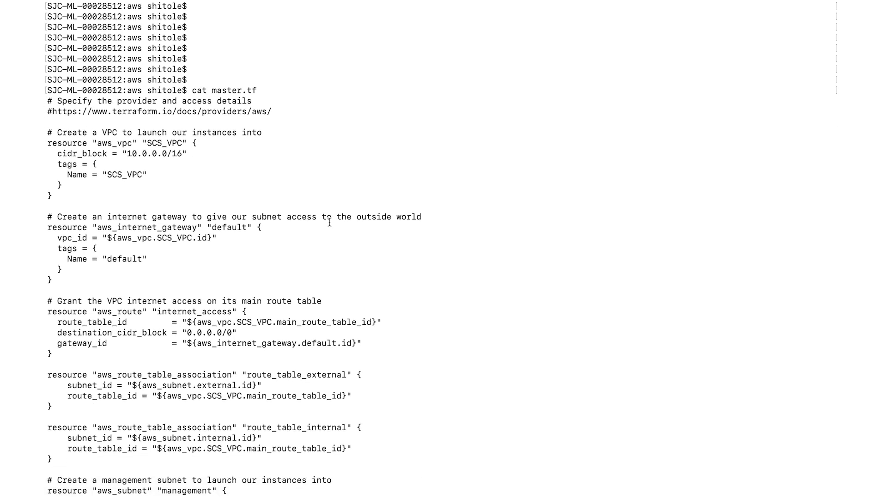
pyautogui.scroll(-2, 329, 222)
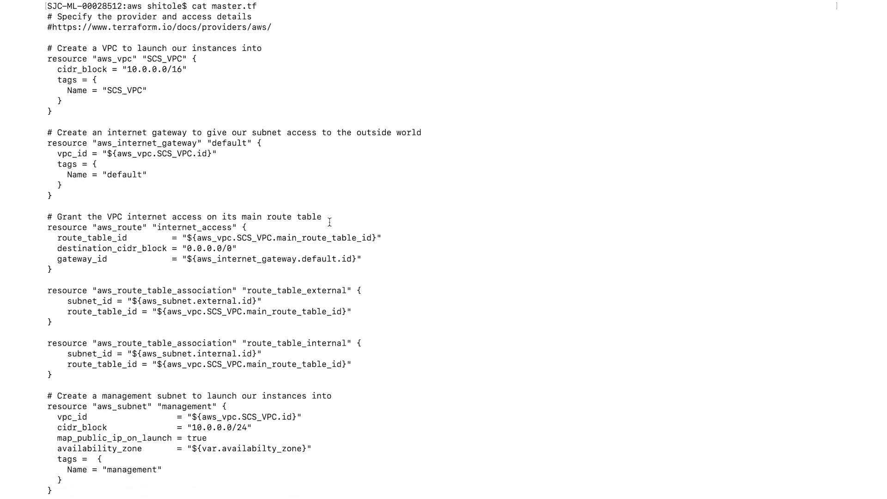
pyautogui.scroll(-2, 330, 222)
pyautogui.scroll(-1, 330, 222)
pyautogui.scroll(-1, 330, 222)
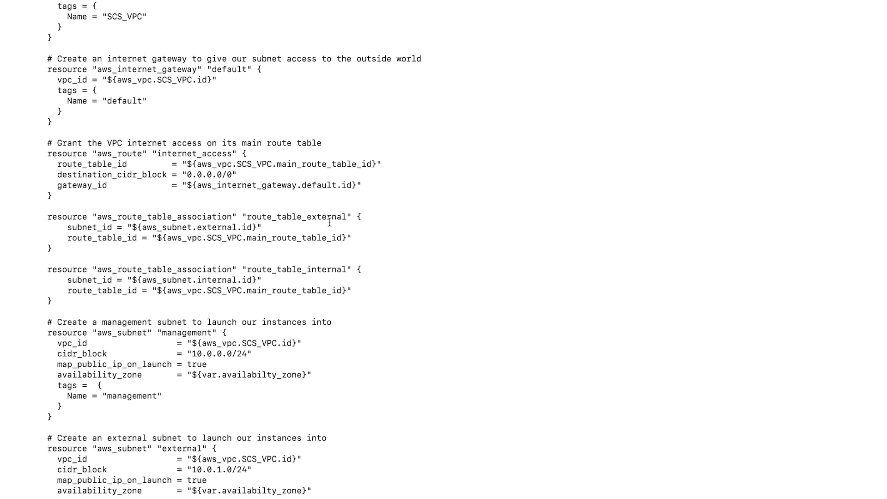
pyautogui.scroll(-1, 330, 222)
pyautogui.scroll(-1, 329, 222)
pyautogui.scroll(-6, 329, 222)
pyautogui.scroll(-2, 329, 221)
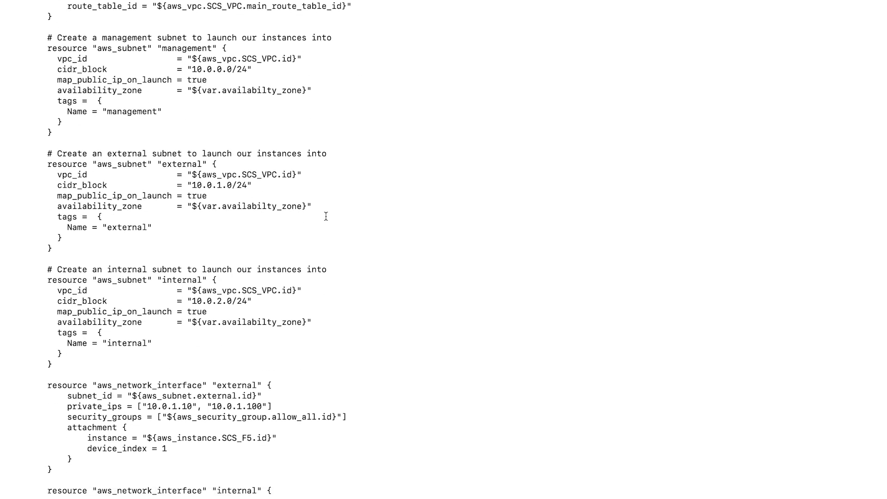
pyautogui.scroll(-10, 326, 216)
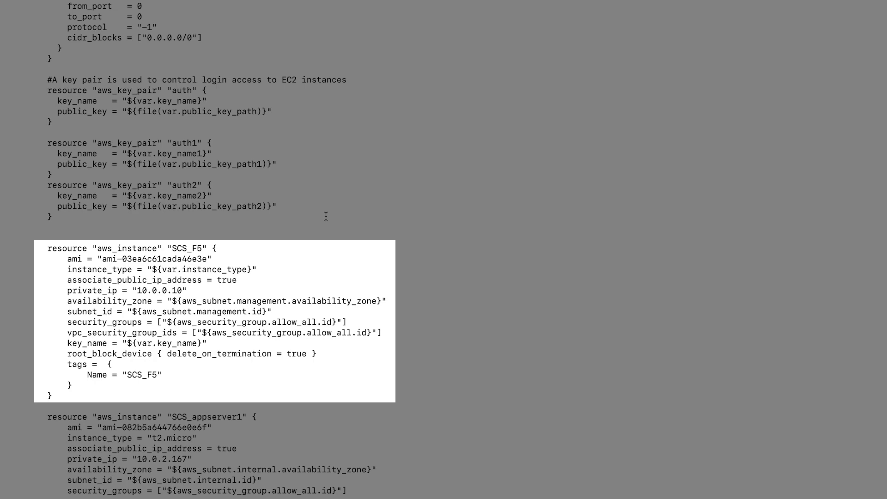
pyautogui.scroll(-10, 325, 217)
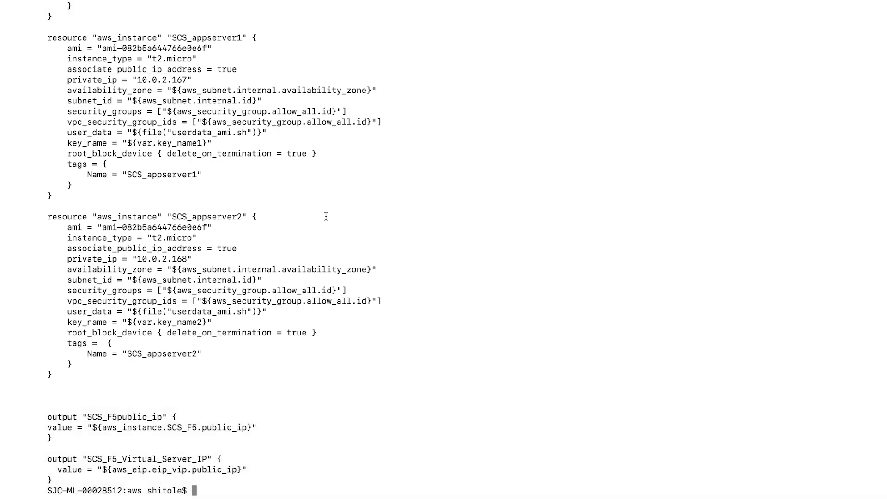
pyautogui.press('Return')
pyautogui.press('Return')
pyautogui.write('sh')
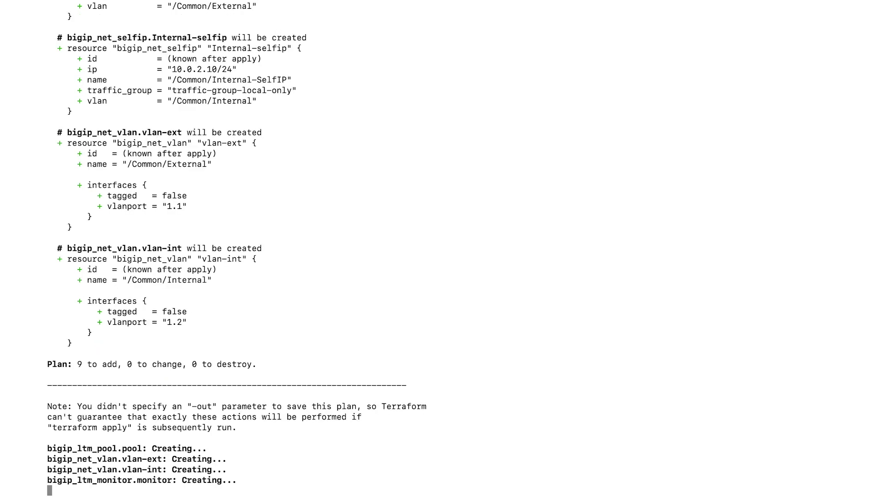
pyautogui.scroll(15, 443, 250)
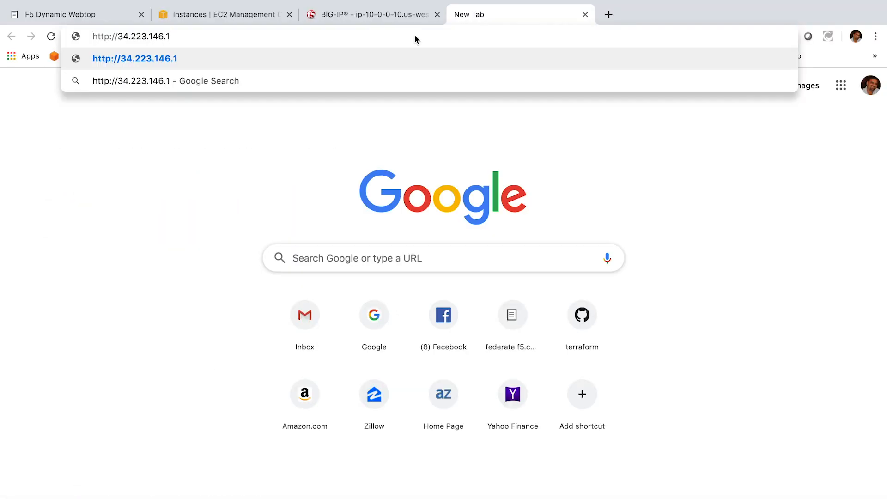
pyautogui.press('Return')
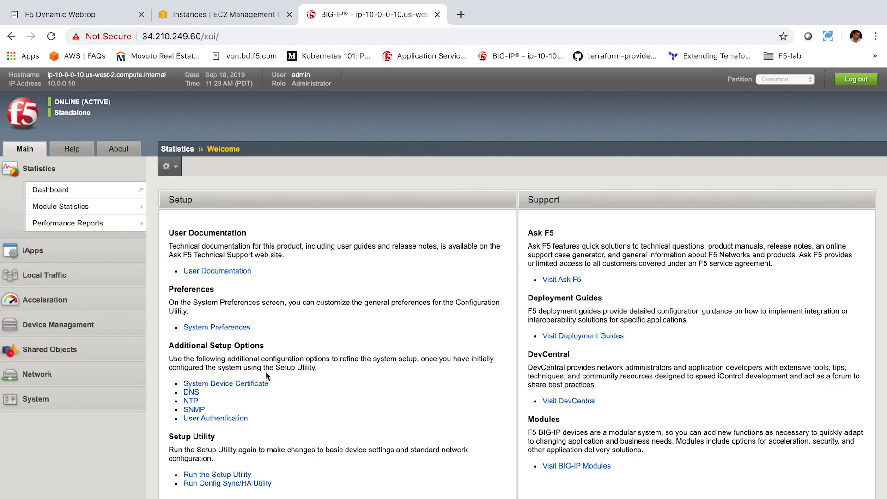
# - View the terraform_vs_http virtual server's properties under Local Traffic > Virtual Servers
pyautogui.click(53, 278)
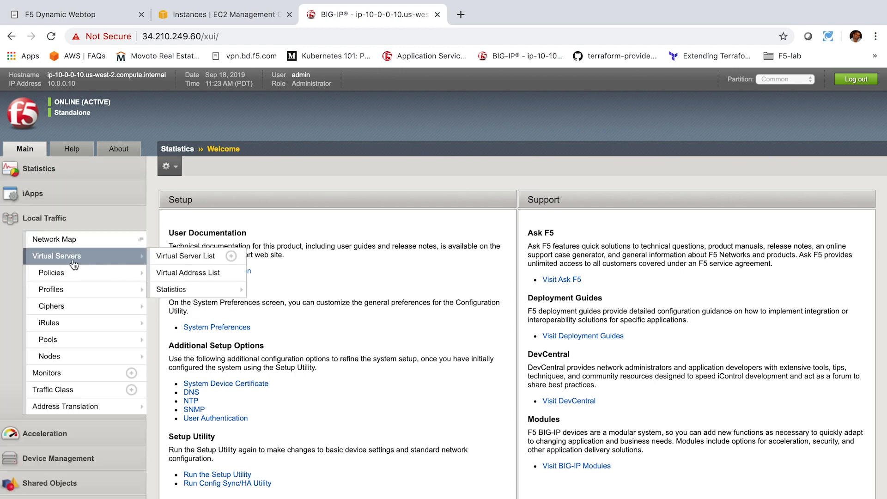
pyautogui.click(56, 256)
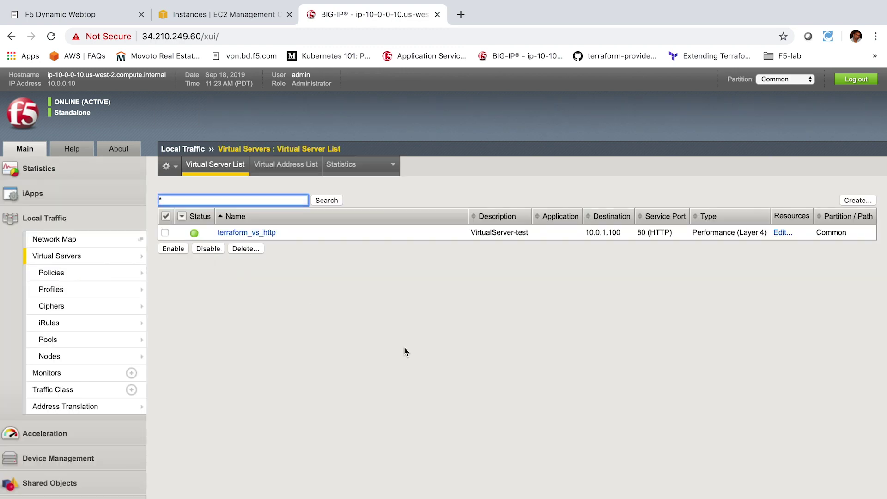
pyautogui.click(269, 233)
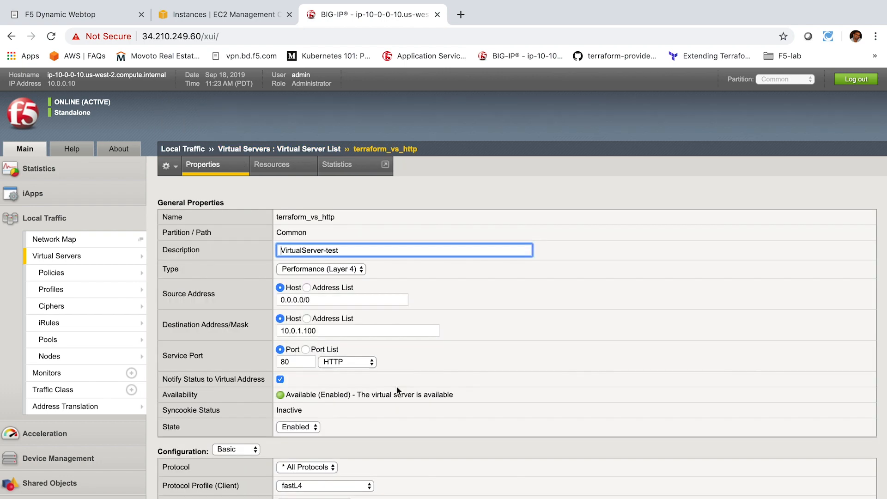
# - View terraform-pool's Members list showing its two active members
pyautogui.click(71, 345)
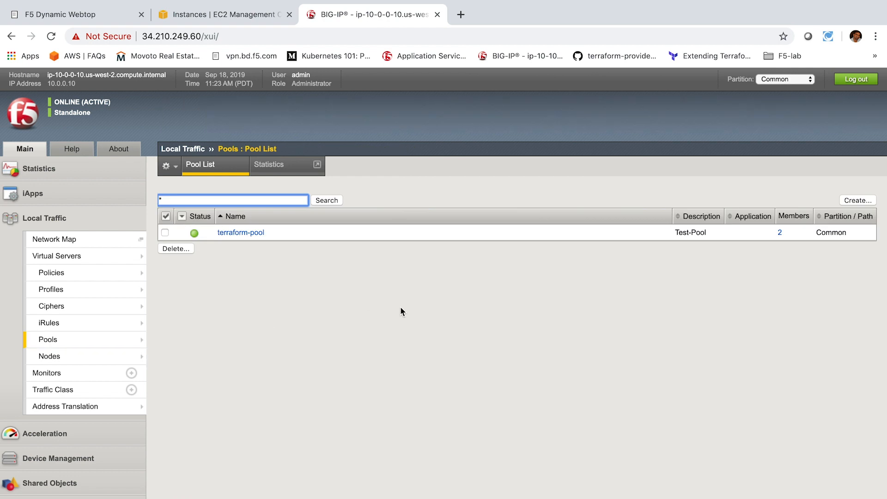
pyautogui.click(257, 233)
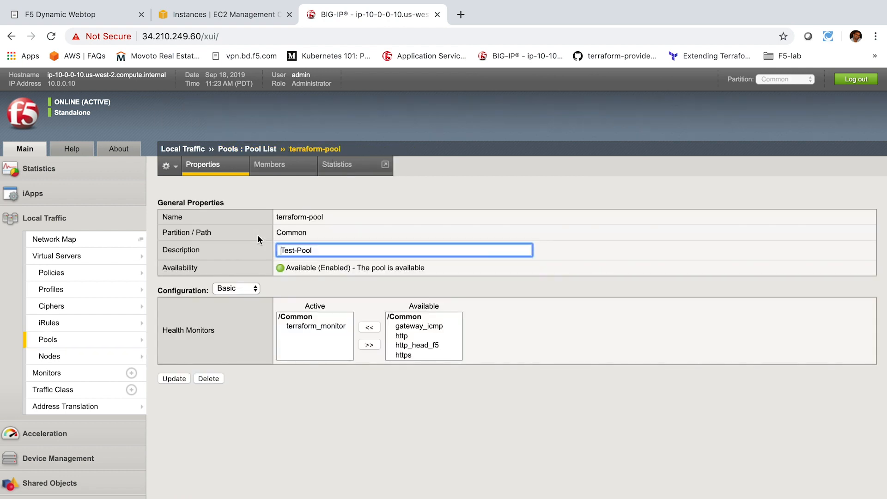
pyautogui.click(270, 165)
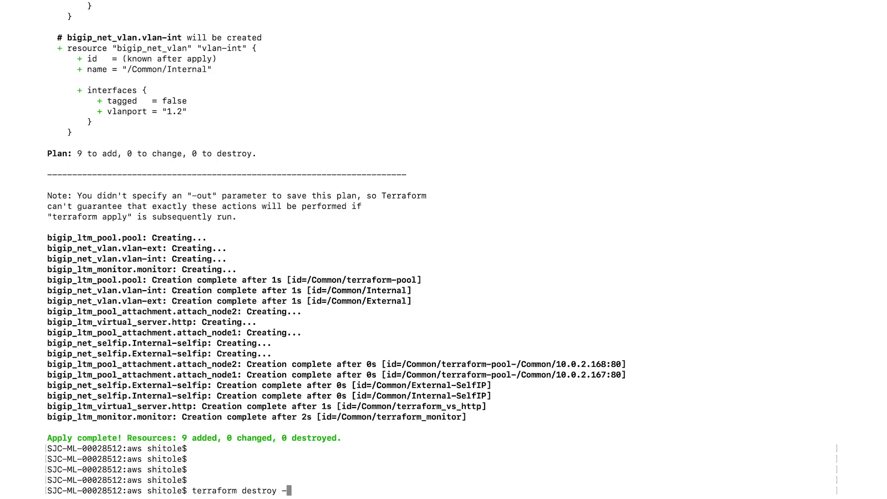
pyautogui.write('force')
# - Run terraform destroy -force to tear down all provisioned resources
pyautogui.press('Return')
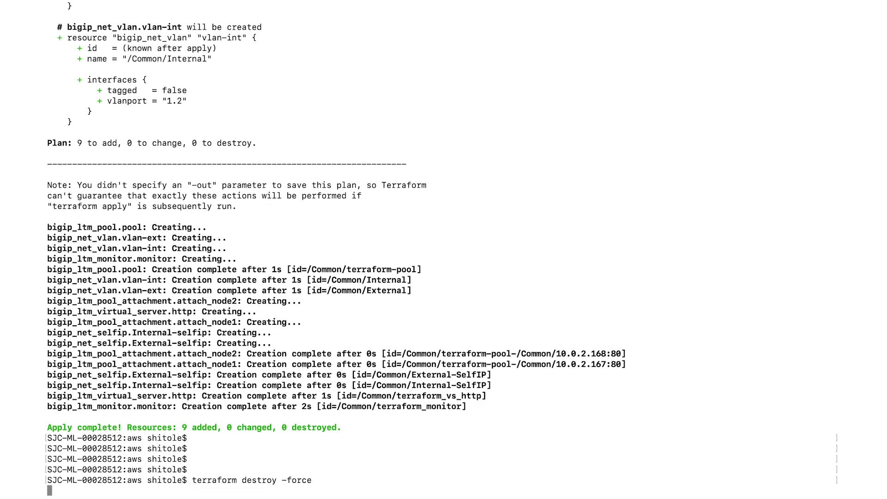